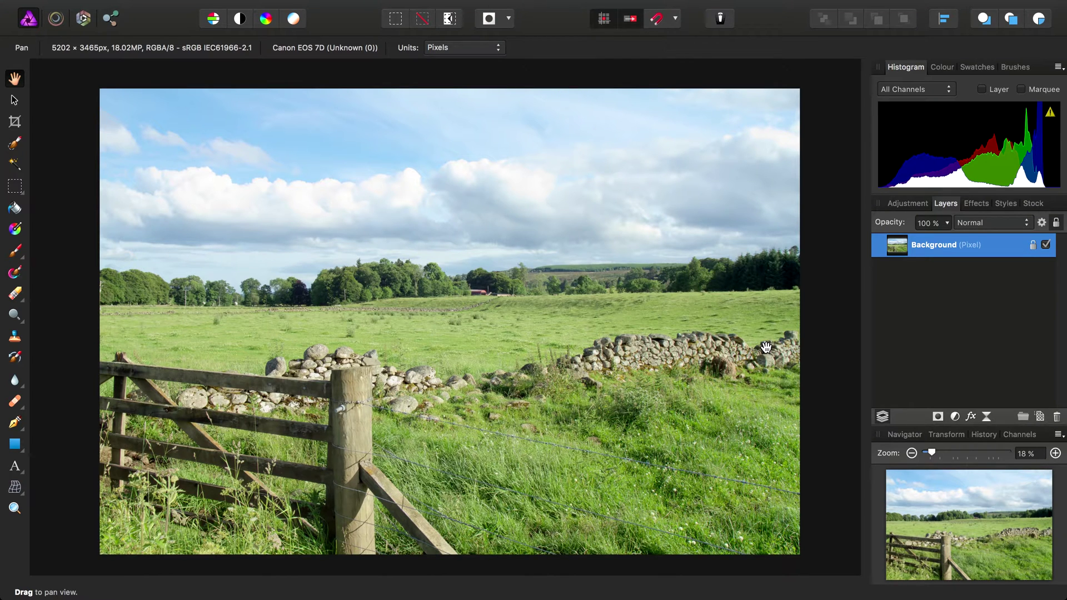
# - Open the Filters menu and show the Sharpen submenu over the landscape photo
pyautogui.moveTo(523, 3)
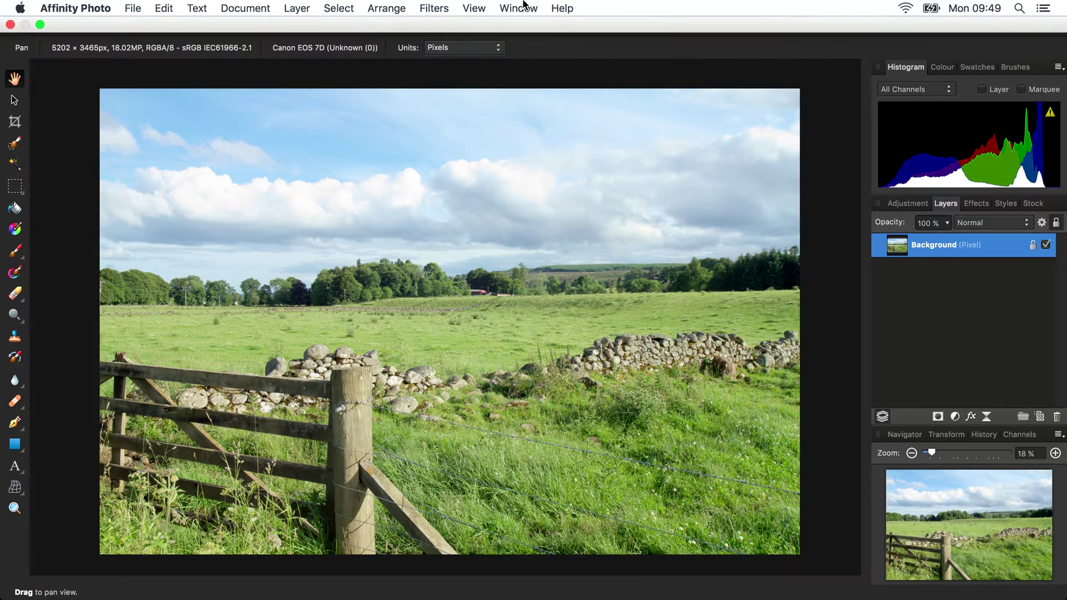
pyautogui.click(434, 8)
pyautogui.moveTo(442, 30)
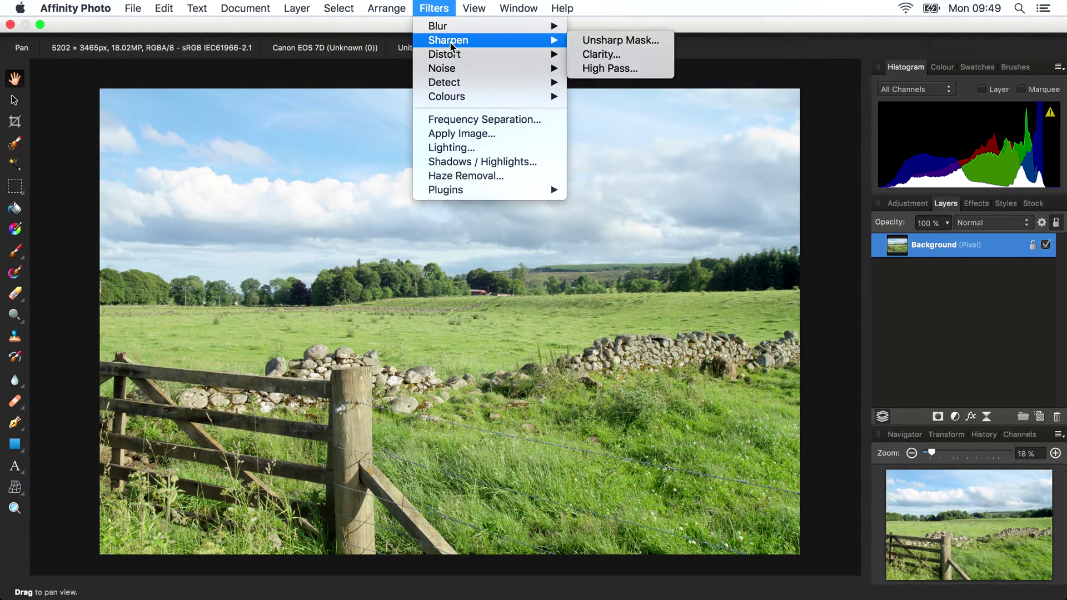
# - Start Unsharp Mask, move its dialog up, and push Radius past the slider to 52.2 px
pyautogui.click(633, 41)
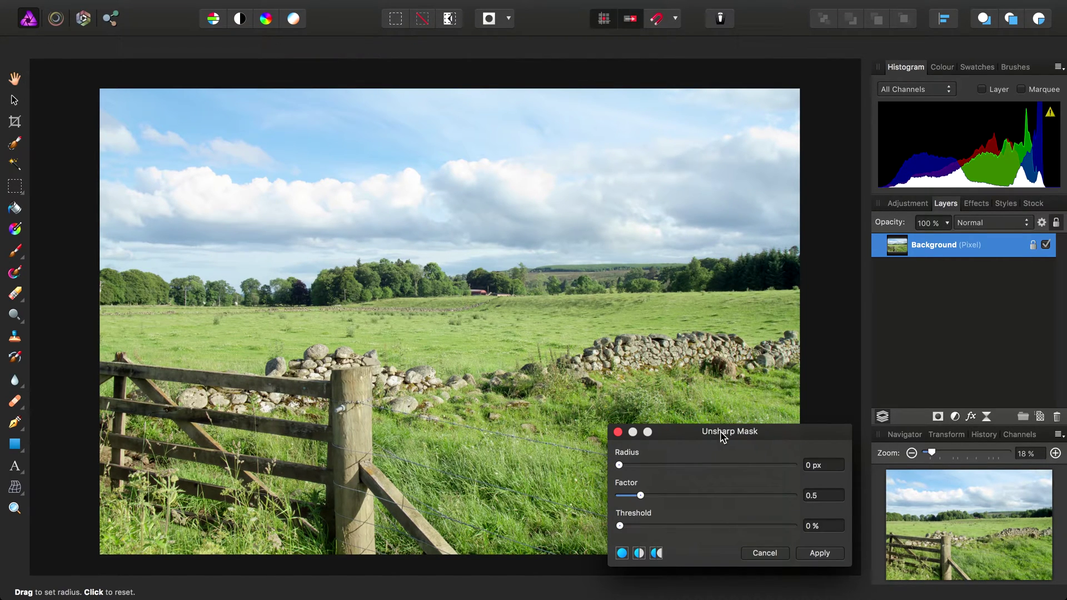
pyautogui.moveTo(720, 436); pyautogui.dragTo(646, 106)
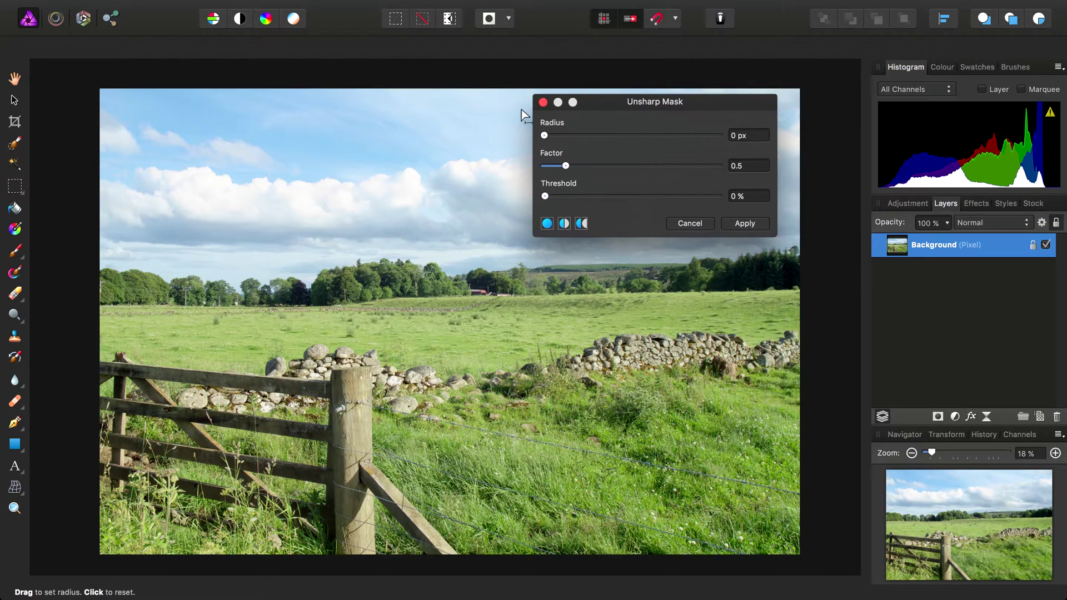
pyautogui.moveTo(544, 136); pyautogui.dragTo(792, 309)
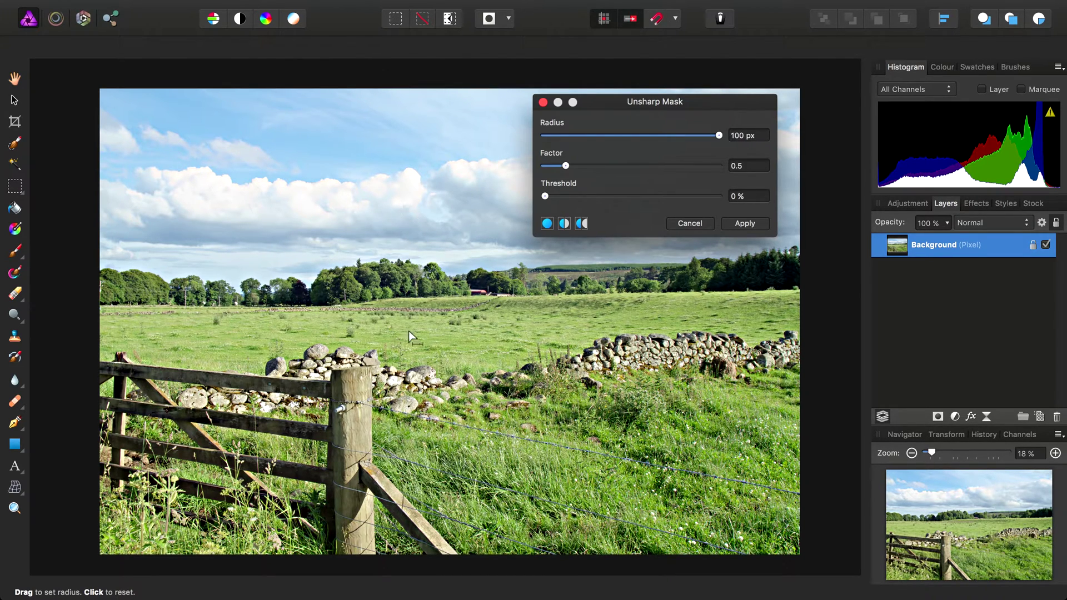
pyautogui.moveTo(435, 328); pyautogui.dragTo(466, 325)
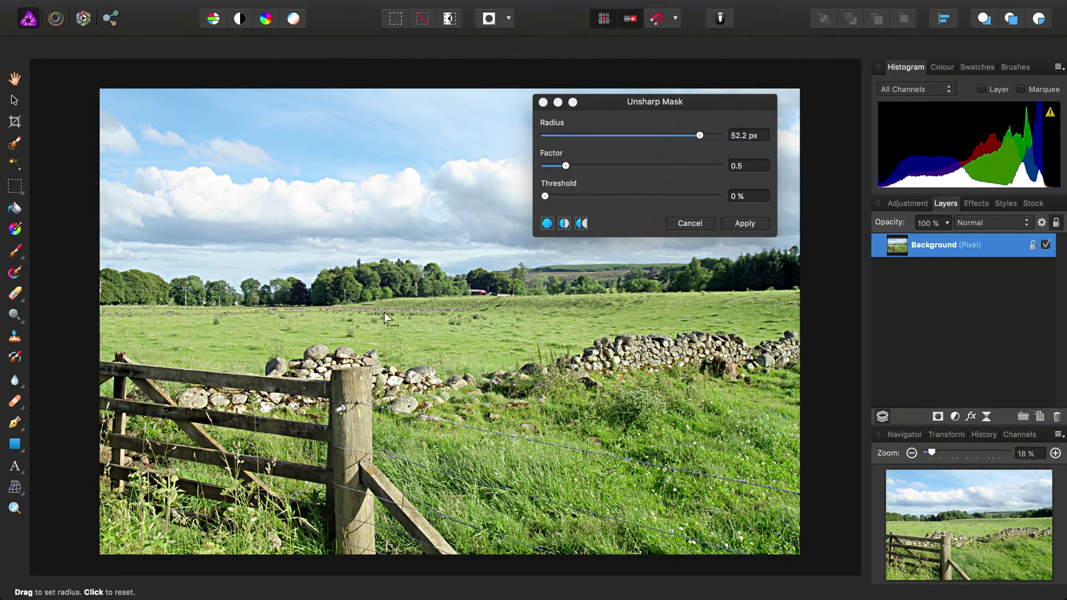
# - Drag the canvas to push Radius to 1024 px and raise Factor to 3.615
pyautogui.moveTo(385, 312); pyautogui.dragTo(841, 316)
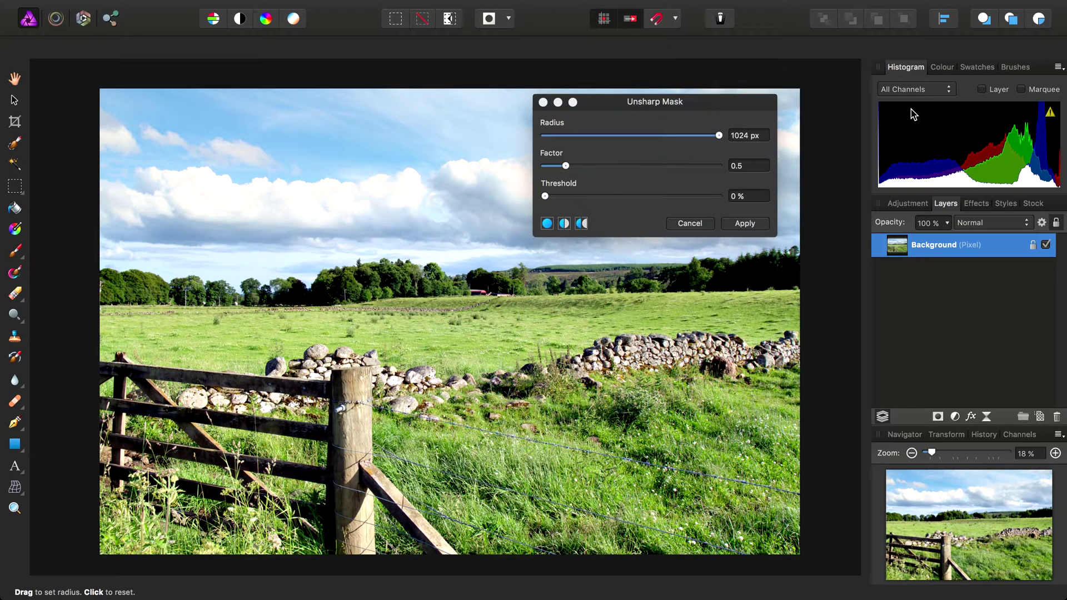
pyautogui.moveTo(565, 166); pyautogui.dragTo(701, 183)
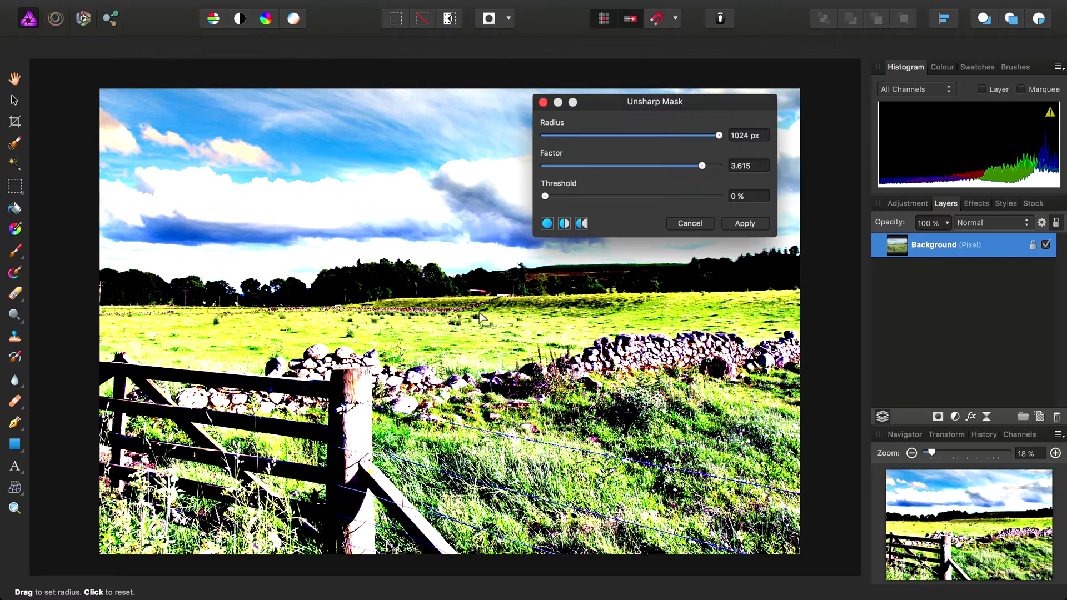
# - Lower Factor to about 0.854, reset Radius to 100 px, then drag it up to 383.2 px
pyautogui.moveTo(695, 173); pyautogui.dragTo(578, 166)
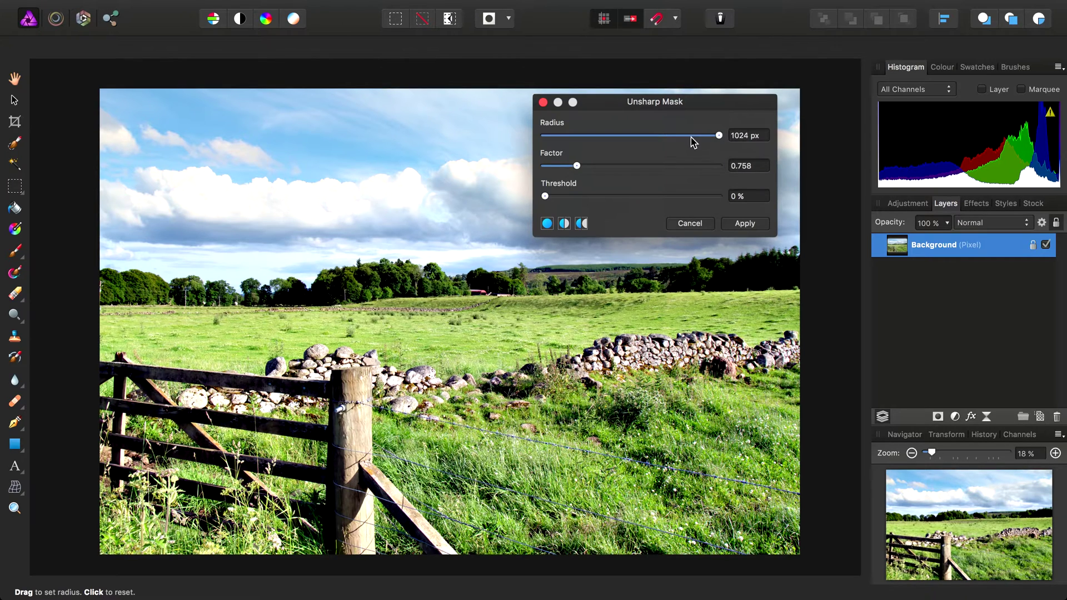
pyautogui.moveTo(700, 141); pyautogui.dragTo(731, 166)
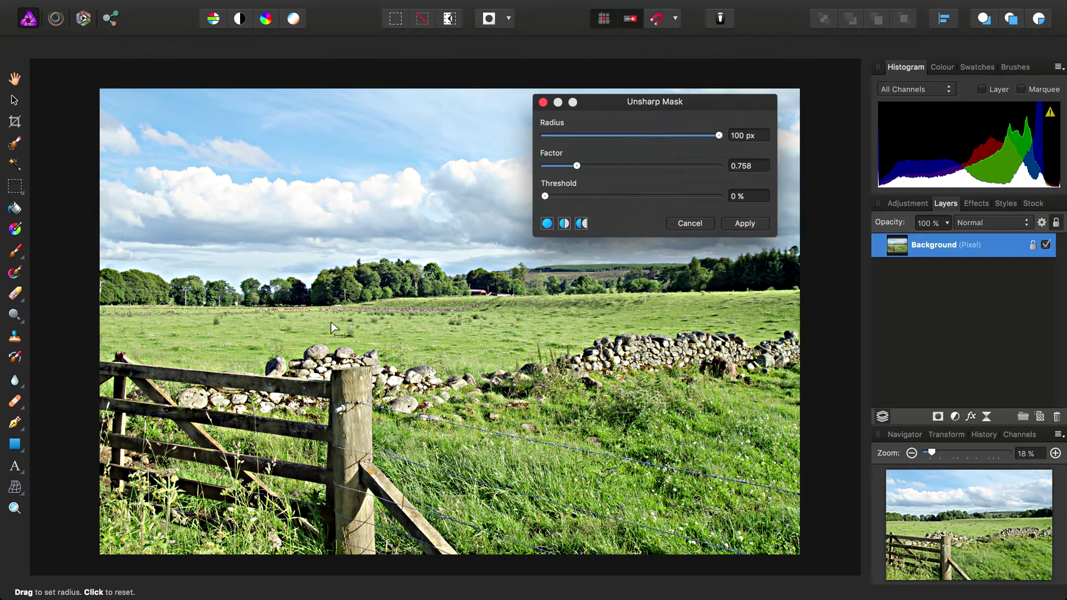
pyautogui.moveTo(331, 324); pyautogui.dragTo(472, 317)
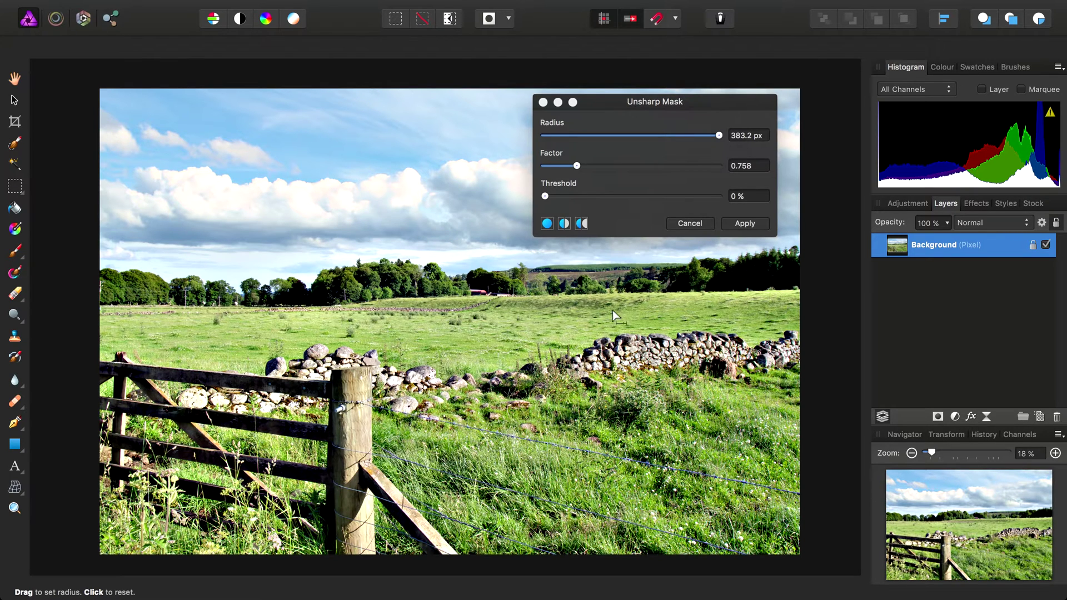
# - Cancel the Unsharp Mask, add a Live Unsharp Mask layer, and raise its Radius to 505.3 px
pyautogui.click(689, 222)
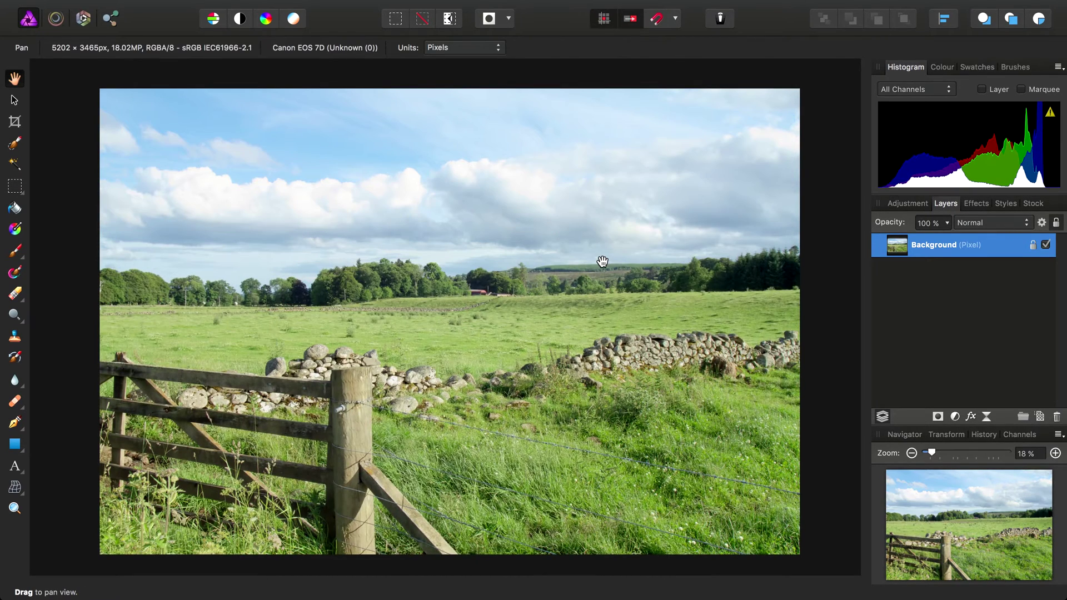
pyautogui.click(300, 7)
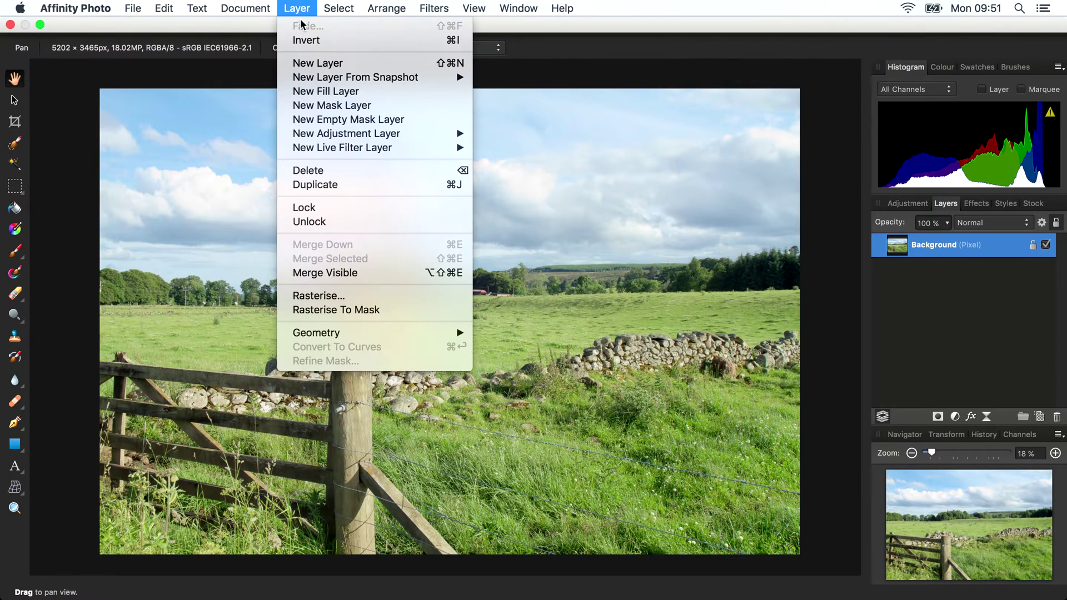
pyautogui.moveTo(351, 149)
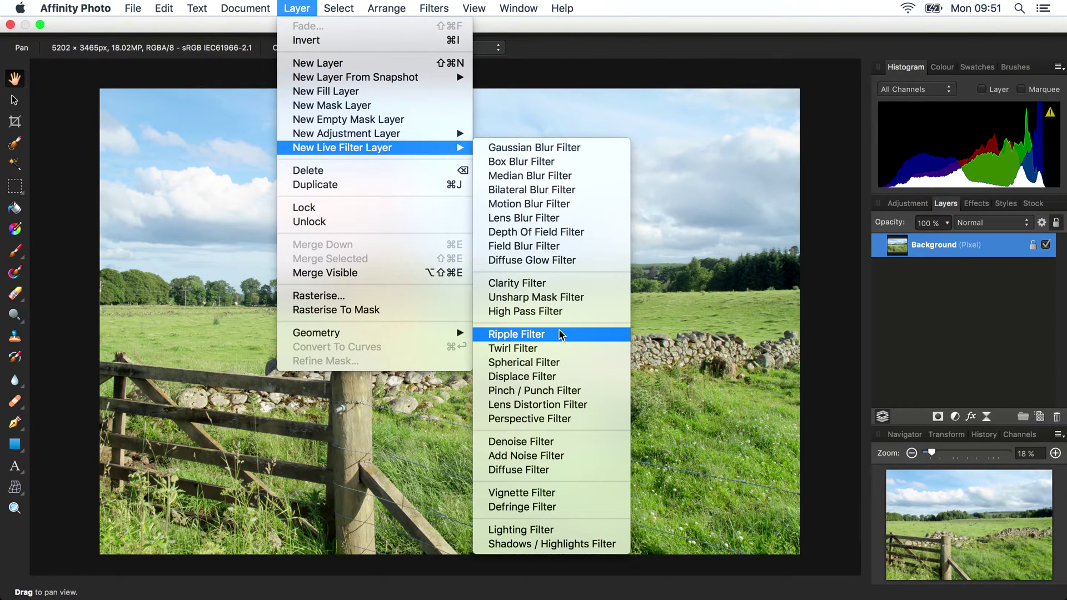
pyautogui.click(591, 298)
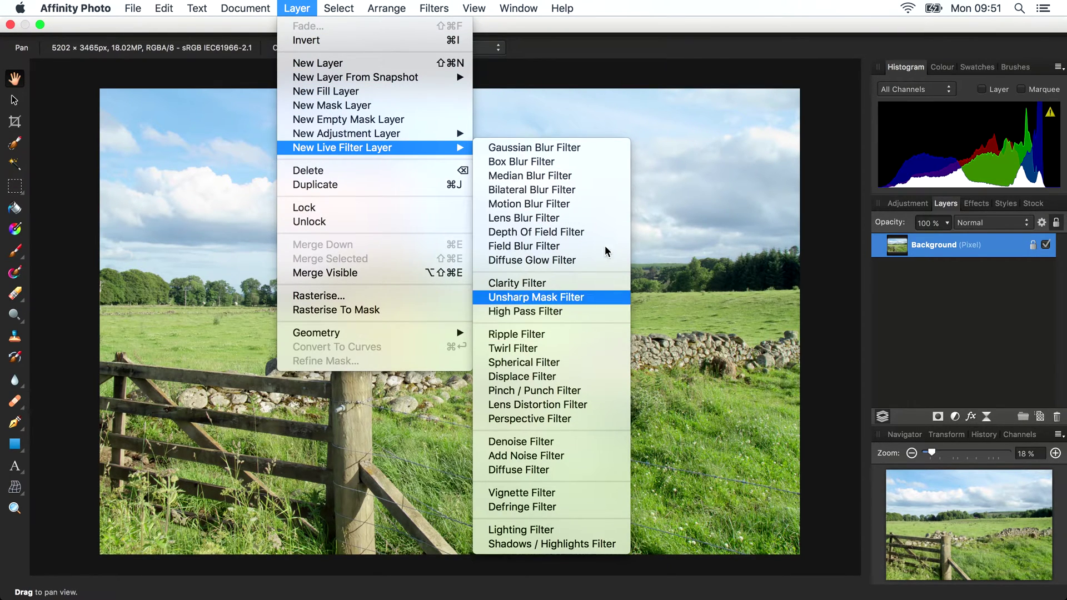
pyautogui.moveTo(723, 415); pyautogui.dragTo(673, 150)
pyautogui.moveTo(329, 279); pyautogui.dragTo(533, 265)
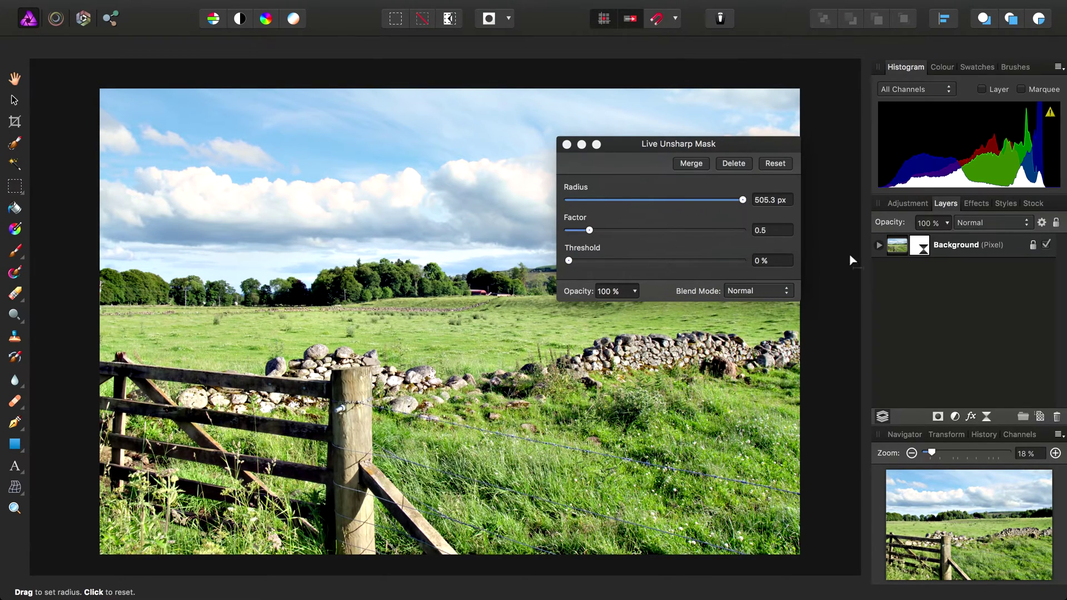
# - Raise the live Unsharp Mask Factor to 1.504
pyautogui.moveTo(589, 230); pyautogui.dragTo(633, 232)
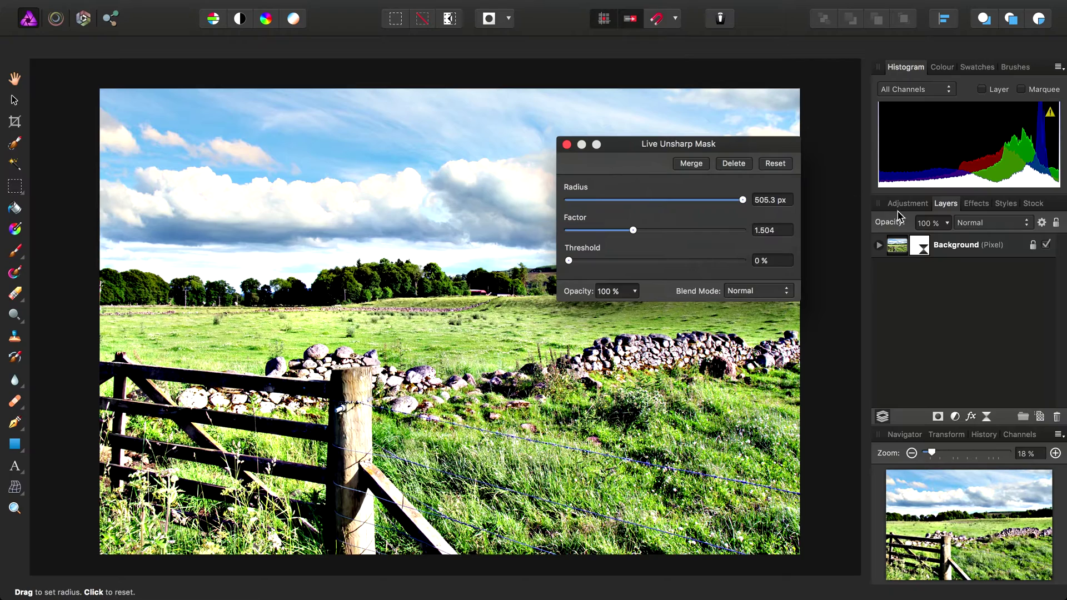
# - Set the live Unsharp Mask layer to Lighten blend mode, Factor 1.174 and 65% opacity
pyautogui.click(879, 246)
pyautogui.click(913, 272)
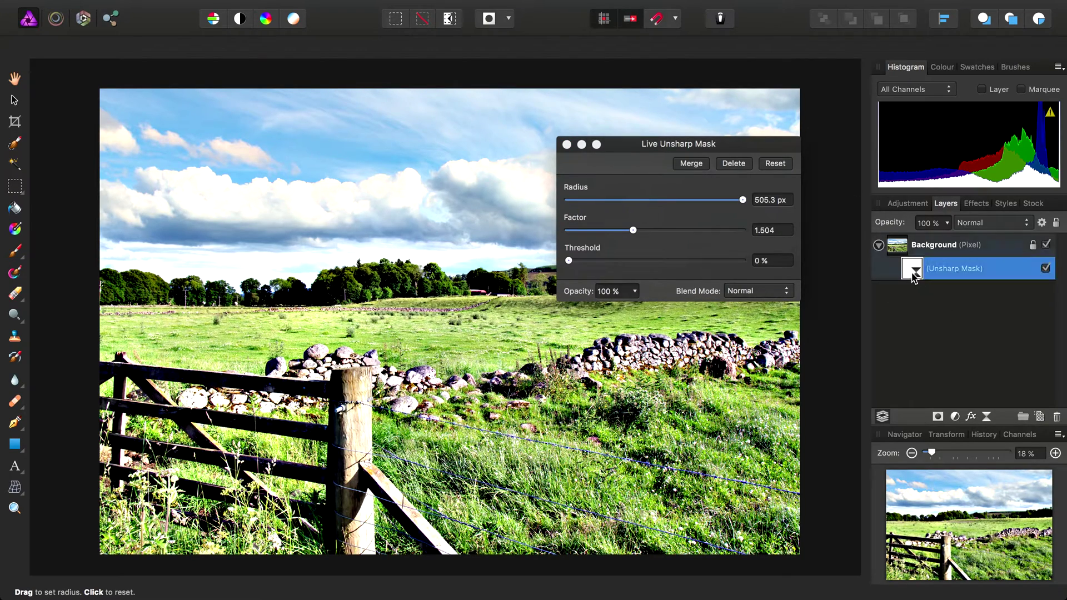
pyautogui.click(1000, 225)
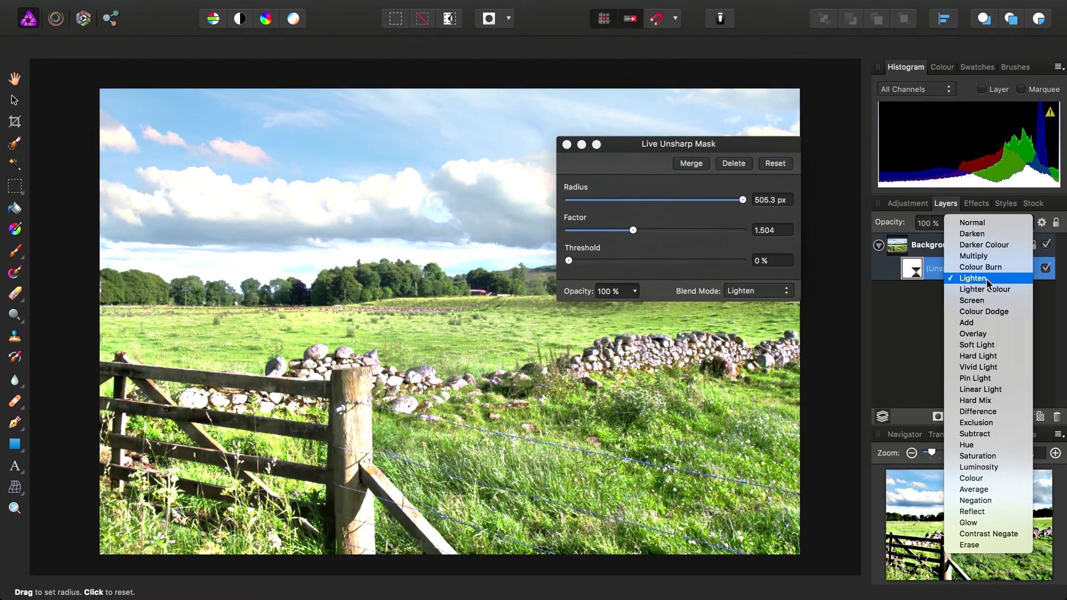
pyautogui.click(988, 280)
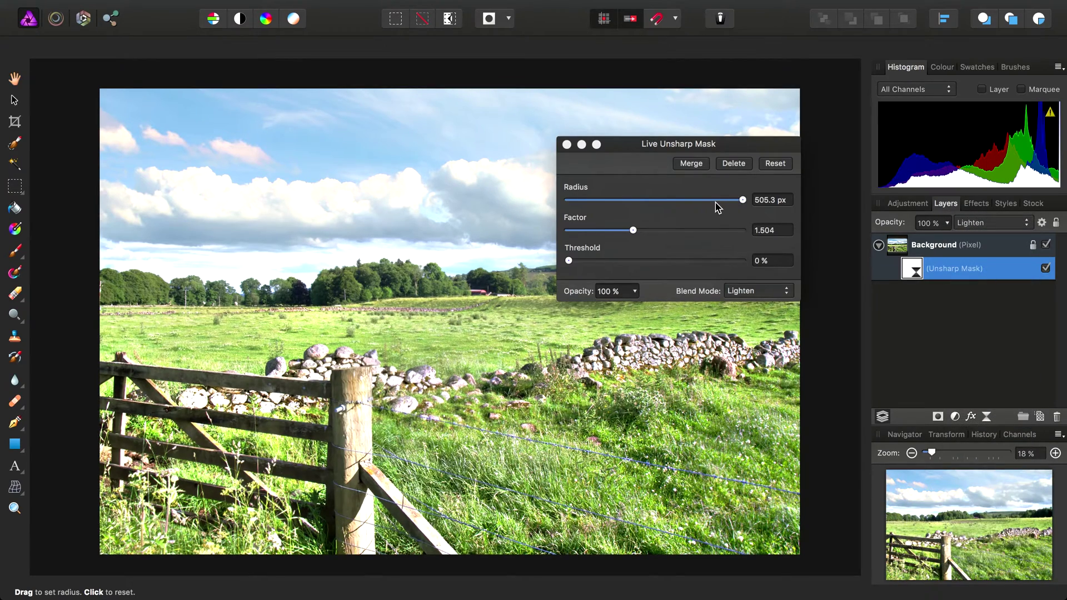
pyautogui.moveTo(632, 230)
pyautogui.mouseDown()
pyautogui.moveTo(607, 231)
pyautogui.moveTo(619, 231)
pyautogui.mouseUp()
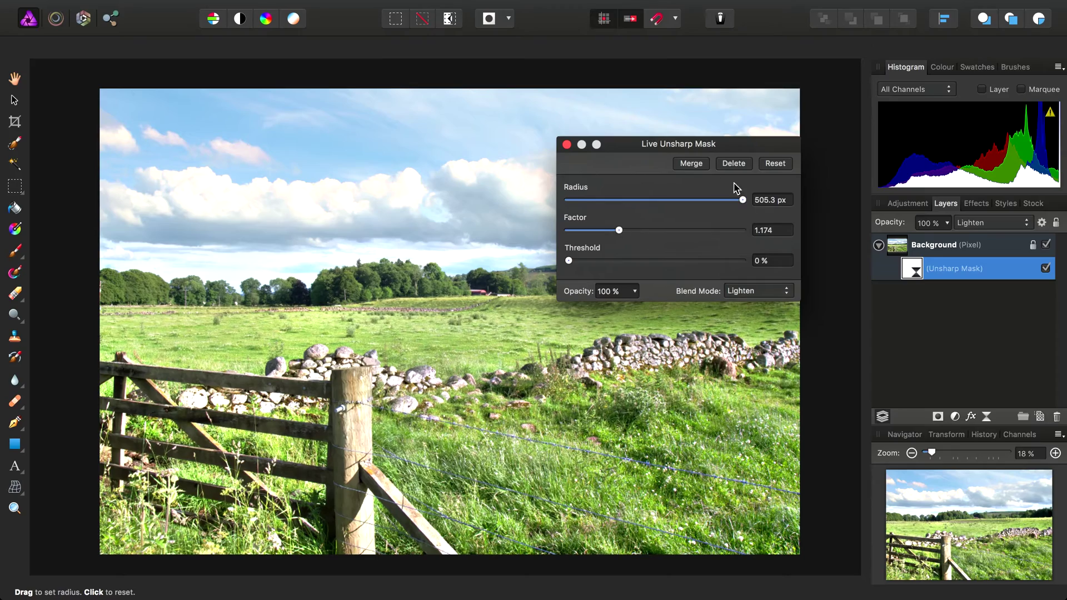
pyautogui.moveTo(946, 223); pyautogui.dragTo(905, 248)
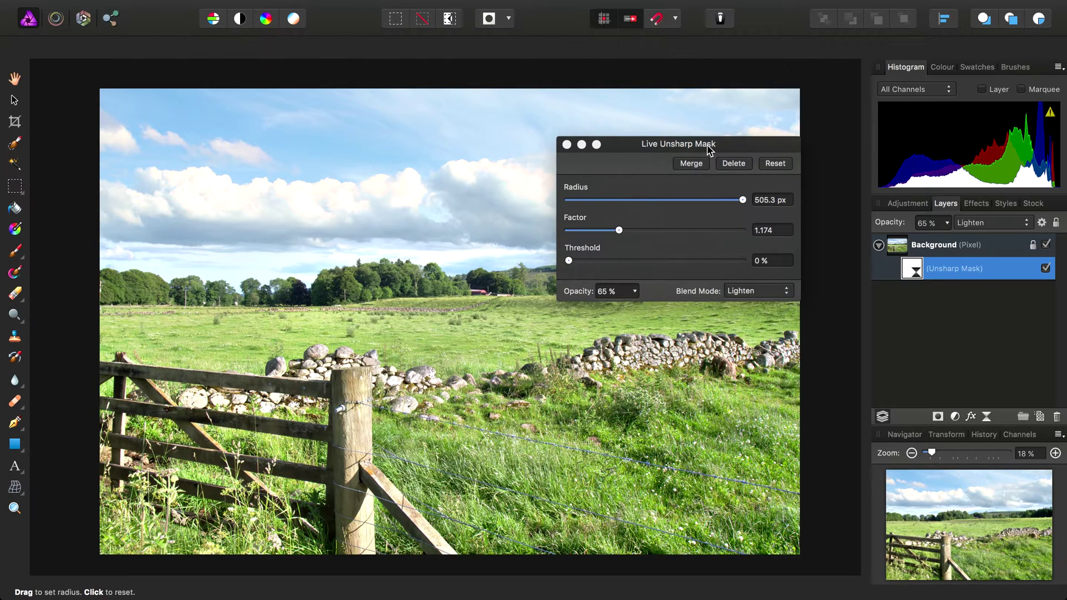
# - Nudge the filter layer's opacity to about 61%, then delete the Unsharp Mask layer
pyautogui.click(434, 8)
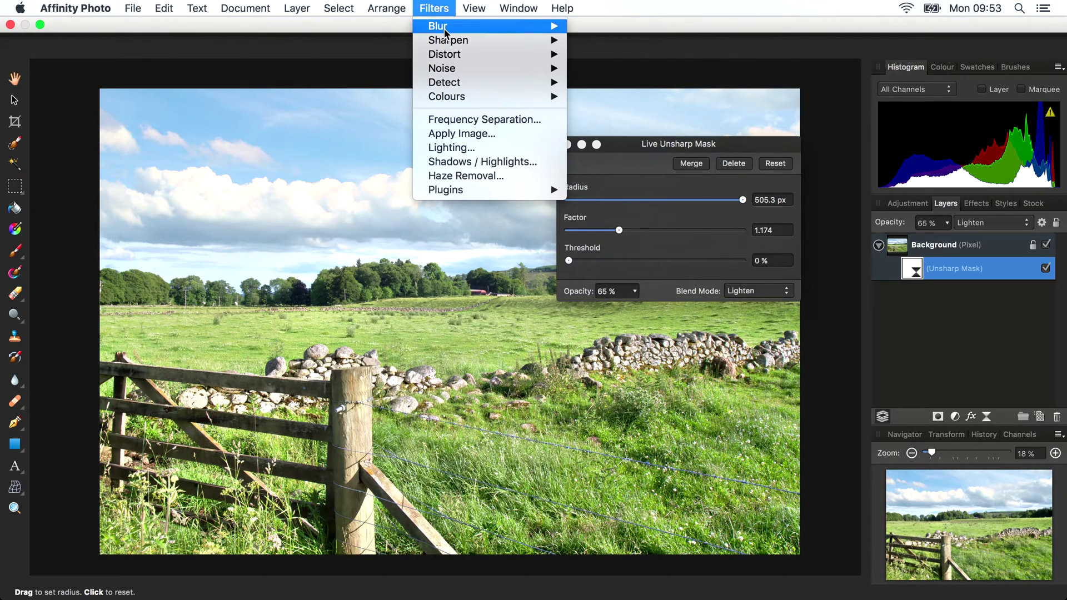
pyautogui.moveTo(448, 29)
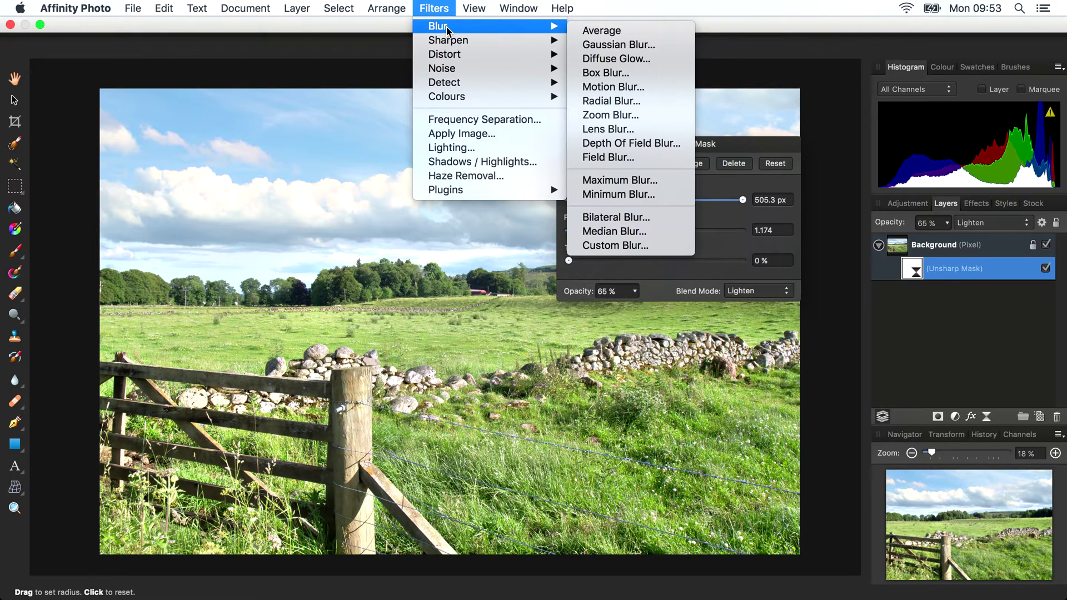
pyautogui.click(785, 145)
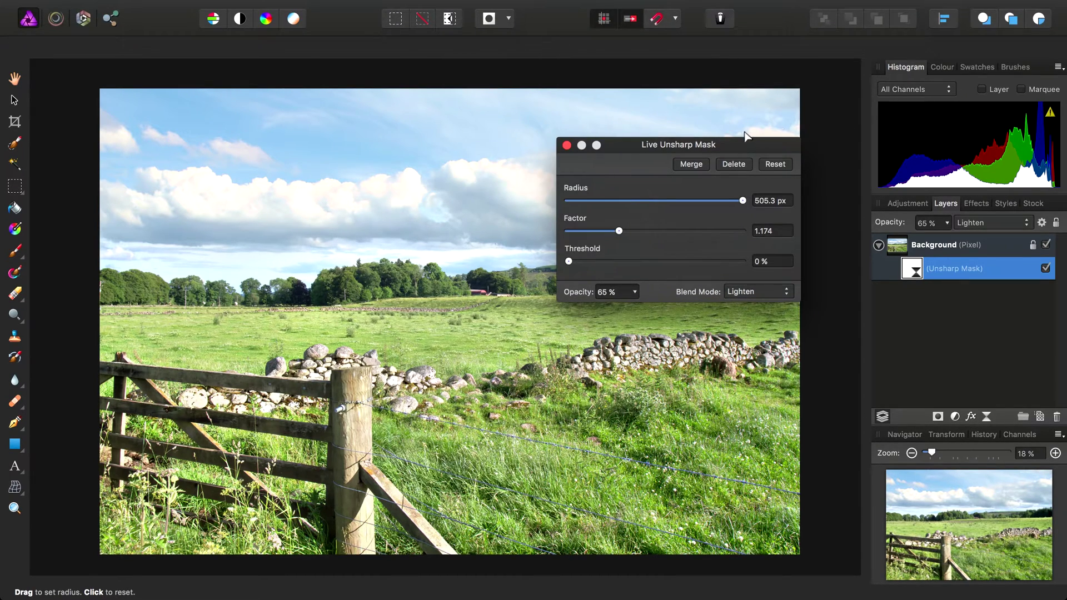
pyautogui.click(946, 222)
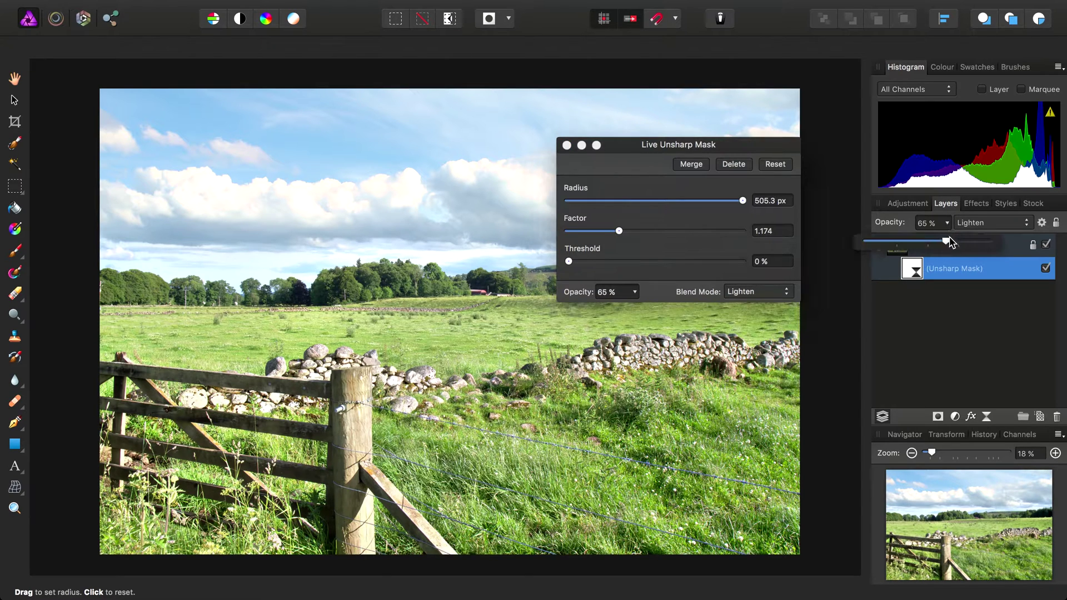
pyautogui.moveTo(950, 241)
pyautogui.mouseDown()
pyautogui.moveTo(965, 242)
pyautogui.moveTo(921, 243)
pyautogui.moveTo(943, 248)
pyautogui.mouseUp()
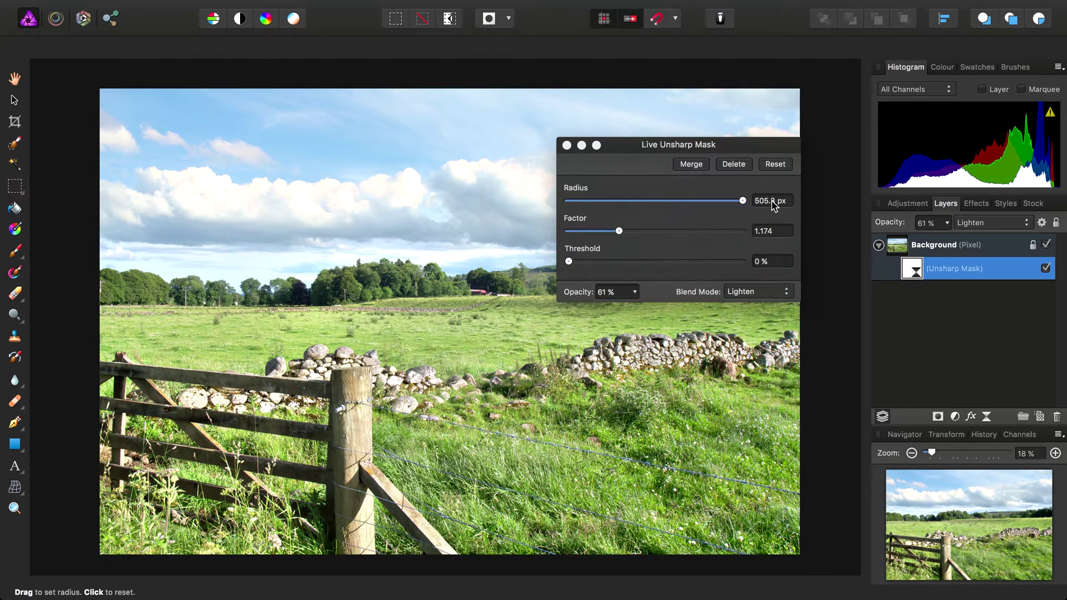
pyautogui.rightClick(915, 274)
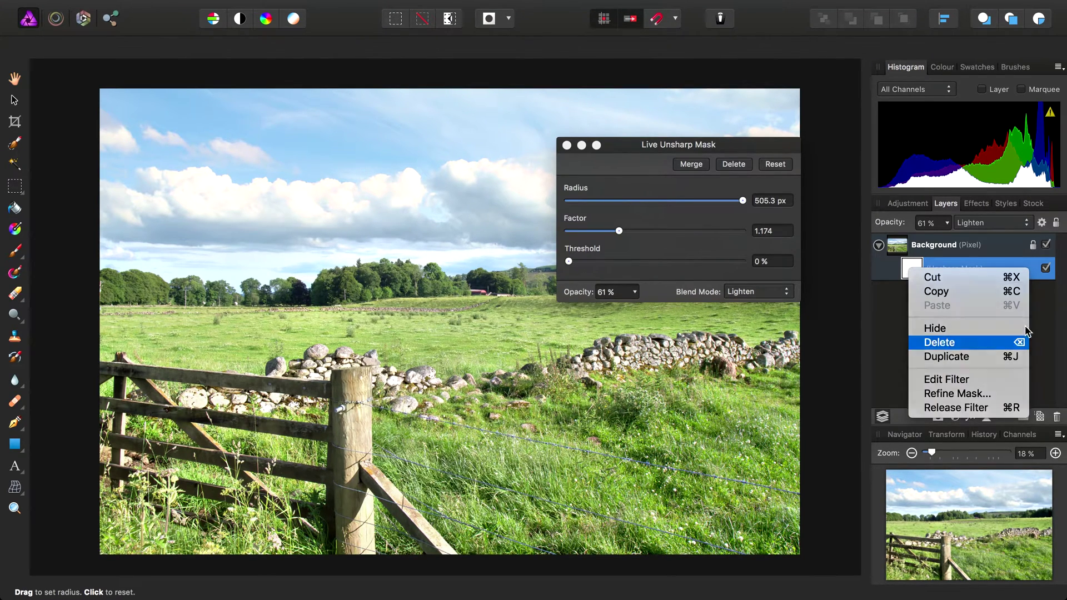
pyautogui.click(938, 342)
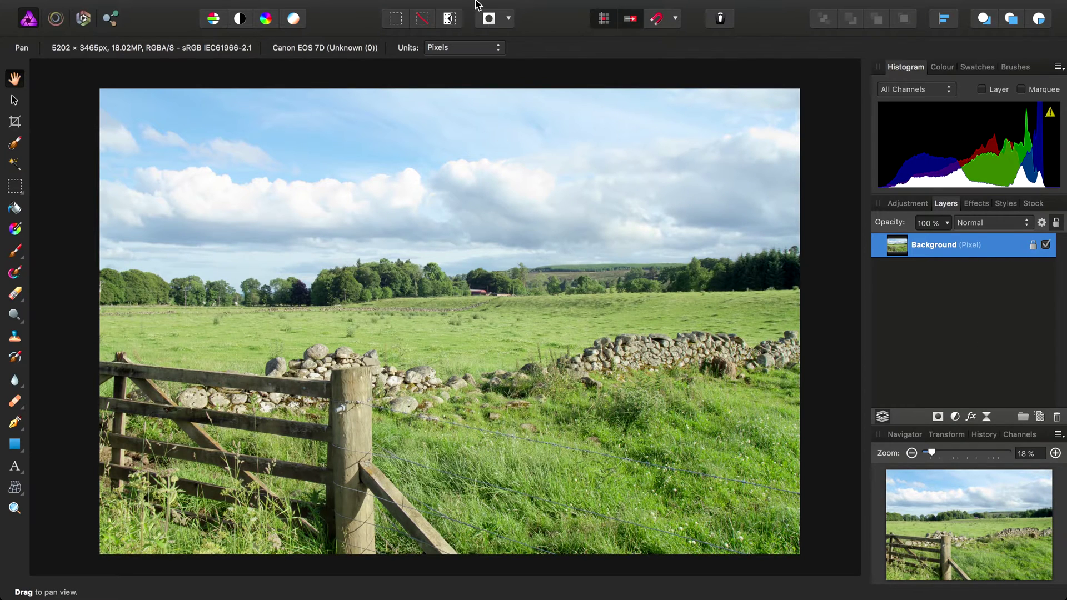
# - Preview a Gaussian Blur at 100 px, then drag the canvas to push the radius to 854 px
pyautogui.click(434, 7)
pyautogui.moveTo(436, 26)
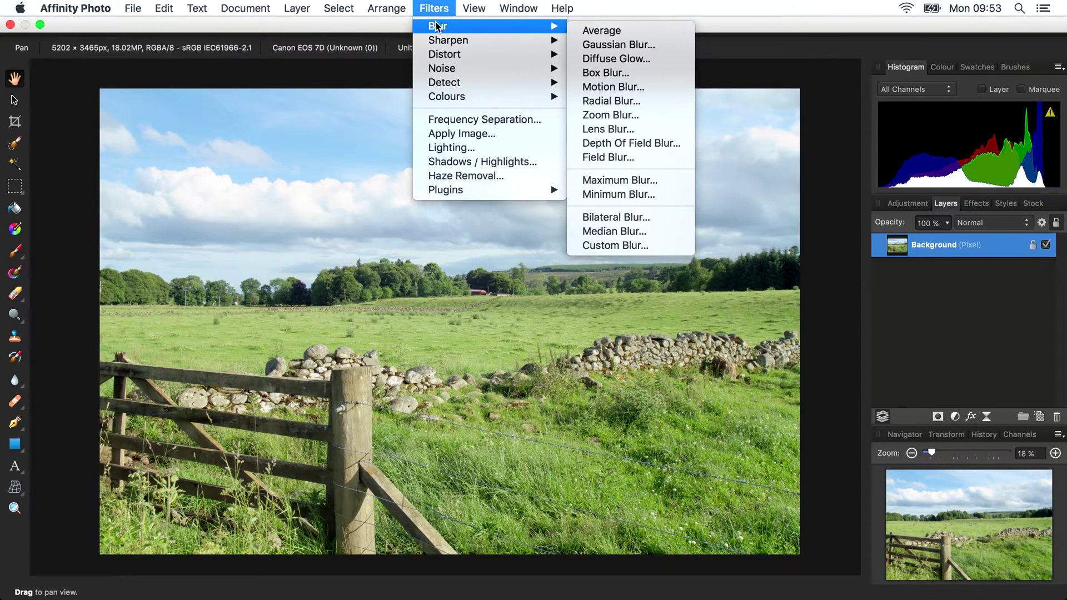
pyautogui.click(618, 44)
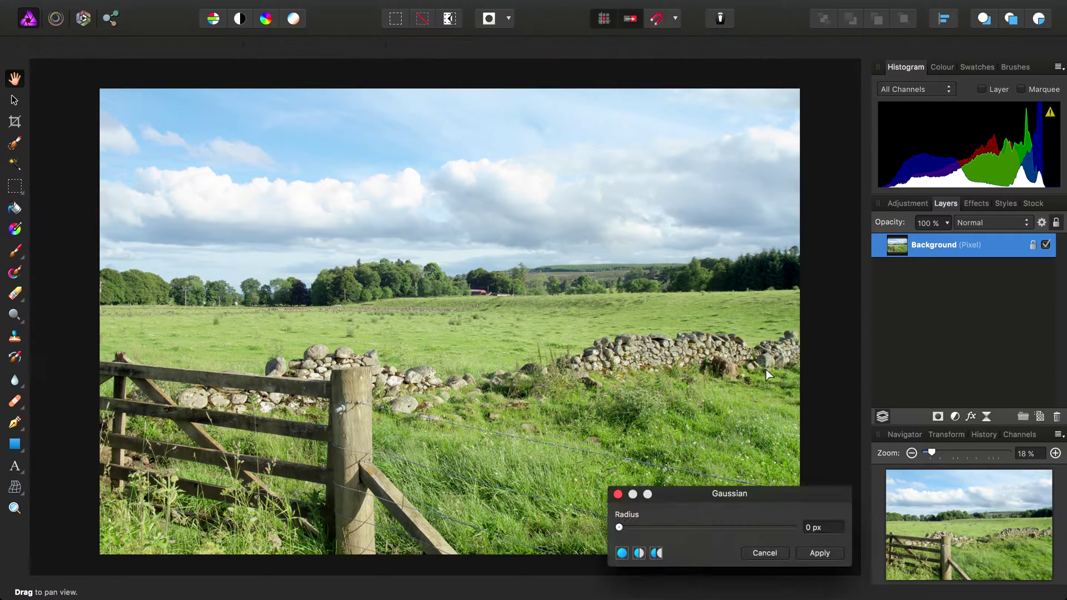
pyautogui.moveTo(776, 494); pyautogui.dragTo(760, 186)
pyautogui.moveTo(603, 217); pyautogui.dragTo(892, 215)
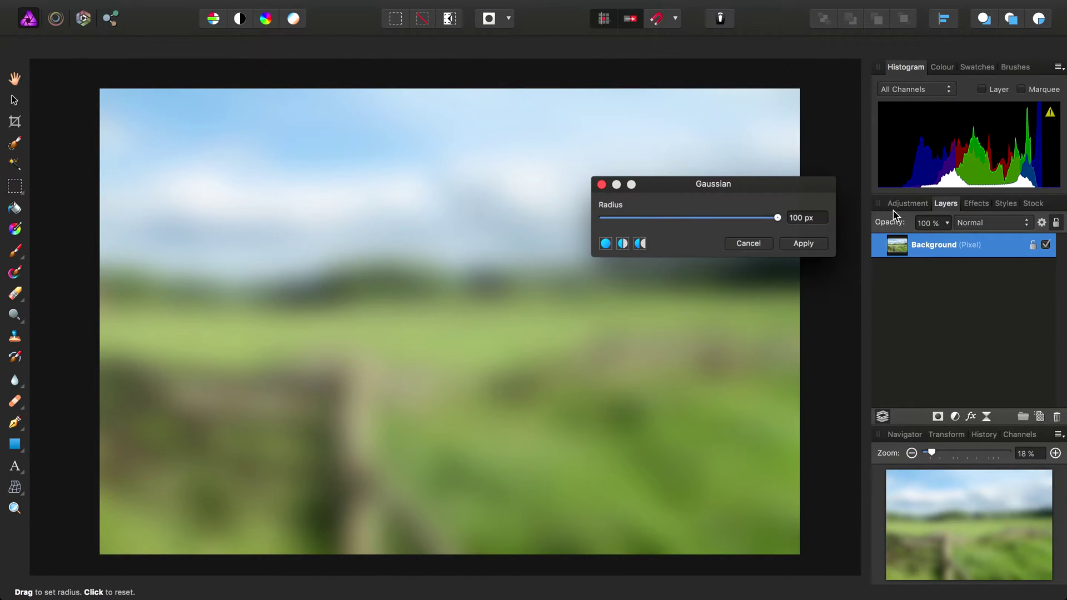
pyautogui.moveTo(219, 265); pyautogui.dragTo(544, 284)
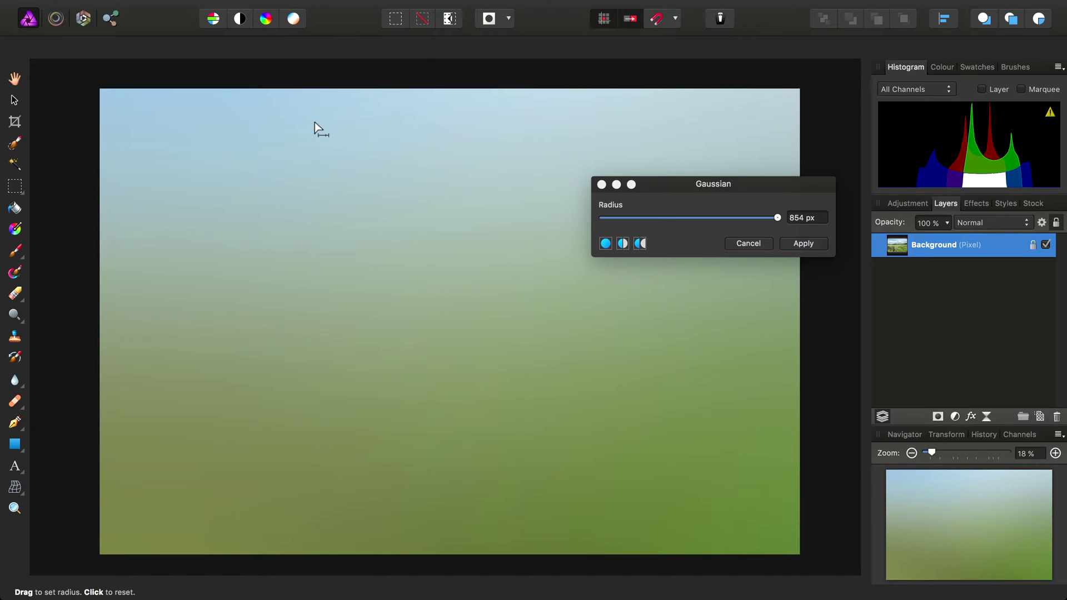
# - Cancel the Gaussian Blur and start Distort > Pinch / Punch at 0 intensity, 128 px radius
pyautogui.click(744, 244)
pyautogui.click(447, 5)
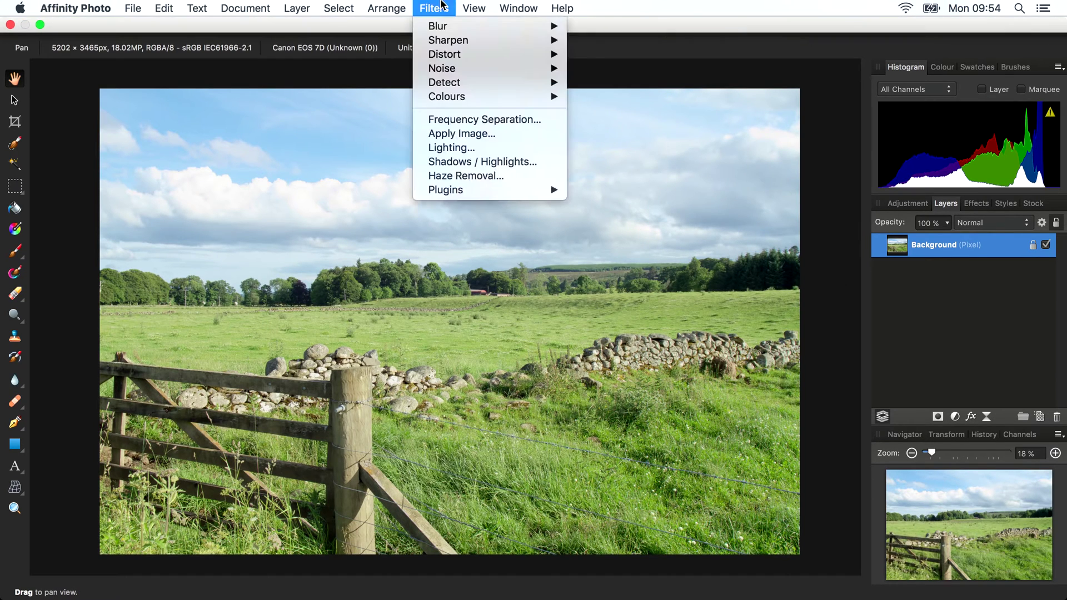
pyautogui.moveTo(483, 44)
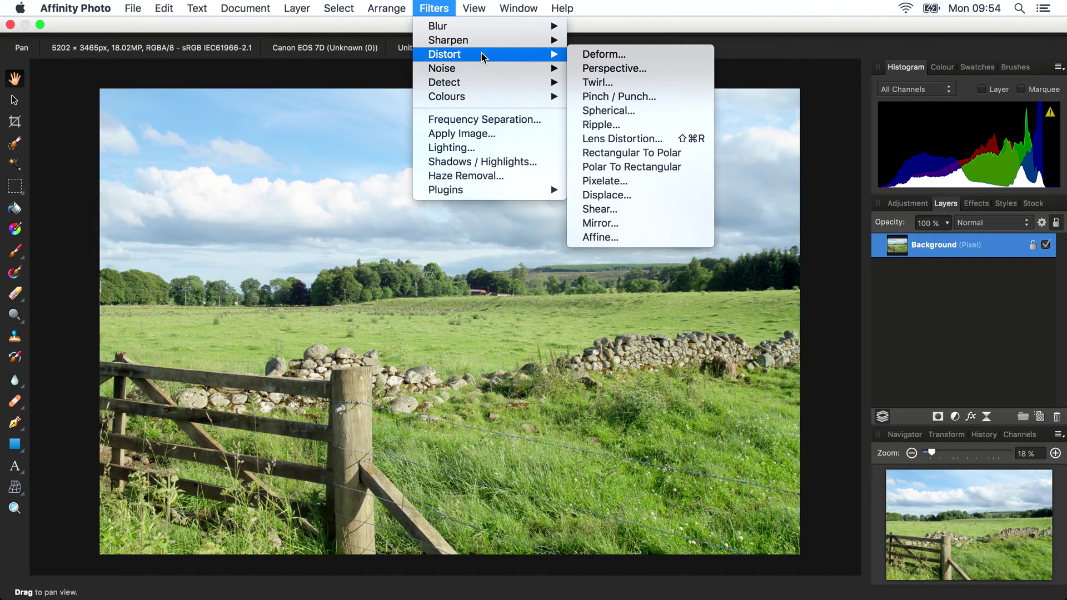
pyautogui.click(625, 97)
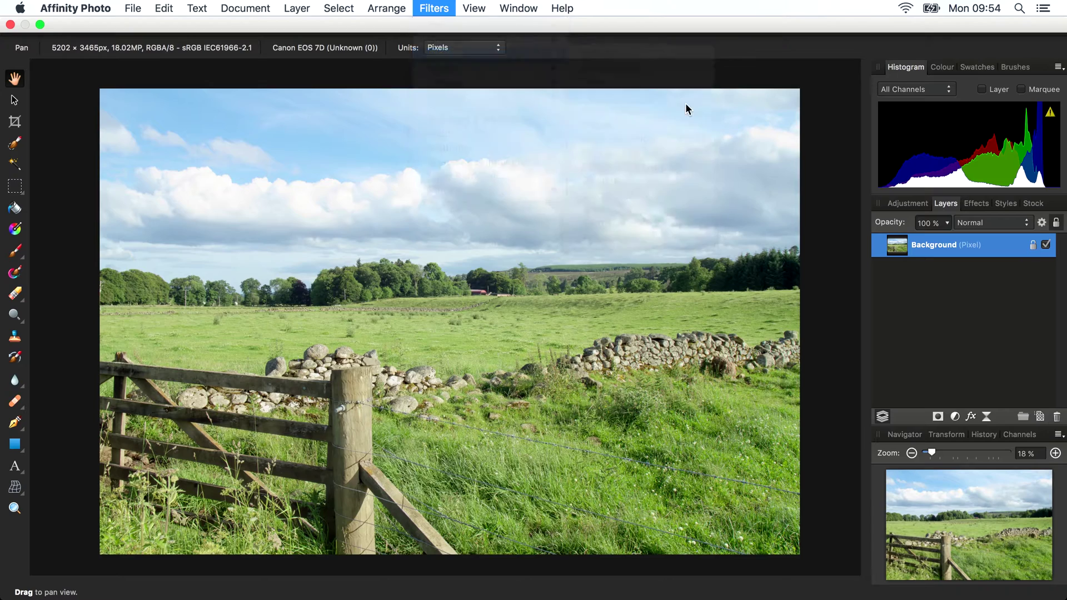
# - Max out the Pinch / Punch filter with Radius 1024 px and Pinch / Punch 100
pyautogui.moveTo(784, 470); pyautogui.dragTo(756, 153)
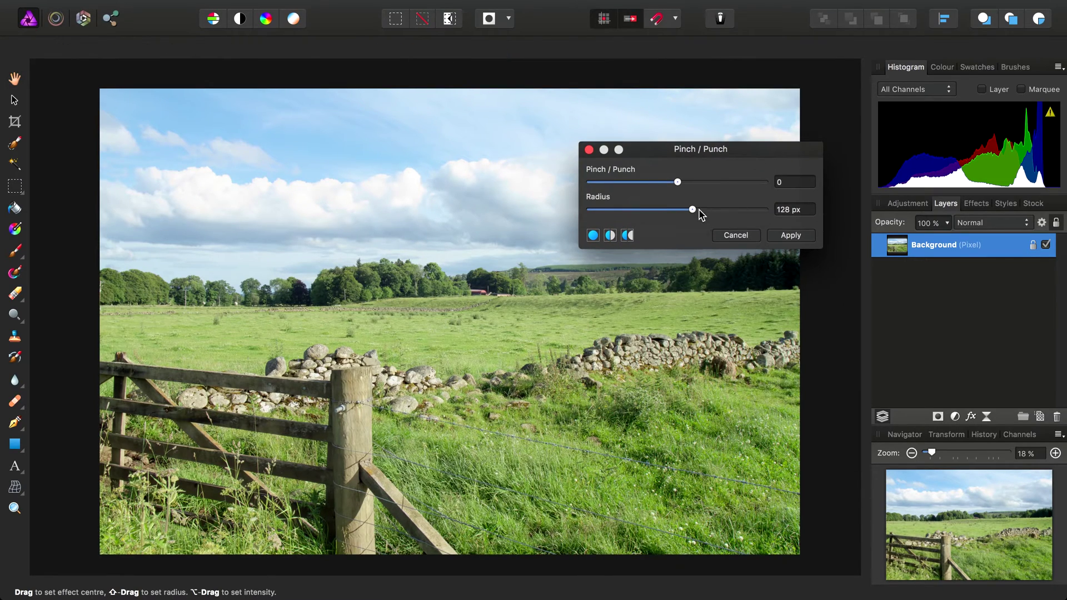
pyautogui.moveTo(694, 209); pyautogui.dragTo(816, 198)
pyautogui.moveTo(677, 182); pyautogui.dragTo(796, 196)
pyautogui.moveTo(726, 150); pyautogui.dragTo(728, 228)
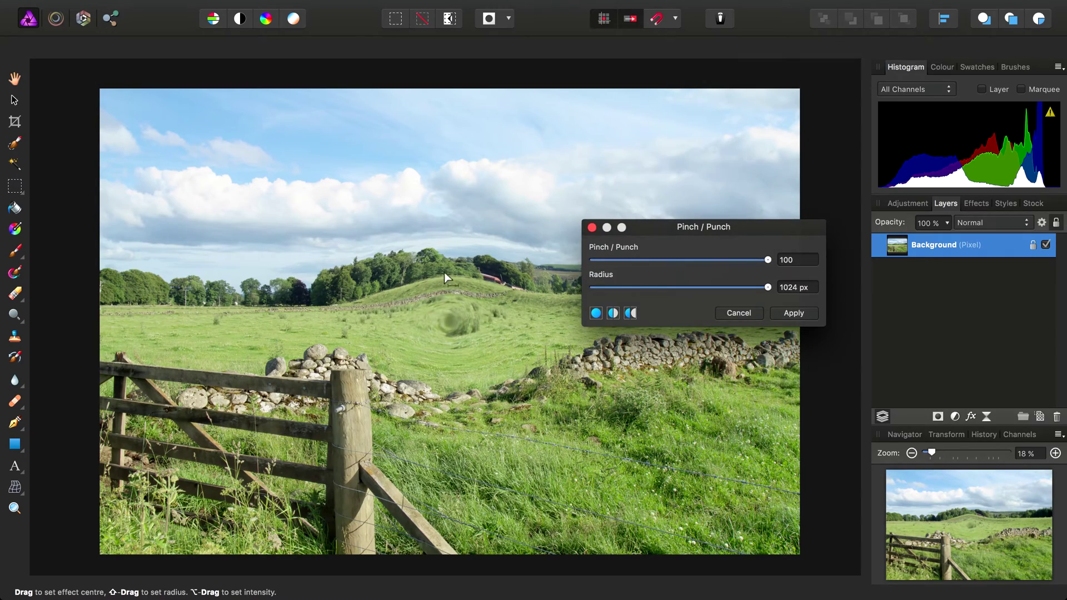
# - Drag the distortion centre across the grass, sky, wall and hill, then cancel the filter
pyautogui.click(332, 187)
pyautogui.moveTo(327, 182); pyautogui.dragTo(356, 389)
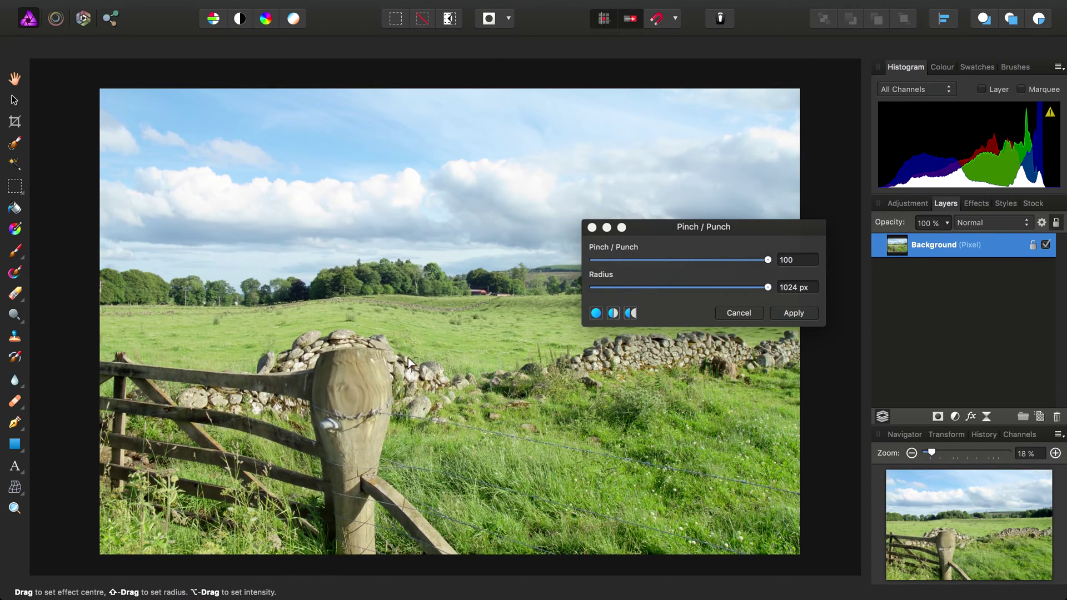
pyautogui.moveTo(408, 362); pyautogui.dragTo(648, 459)
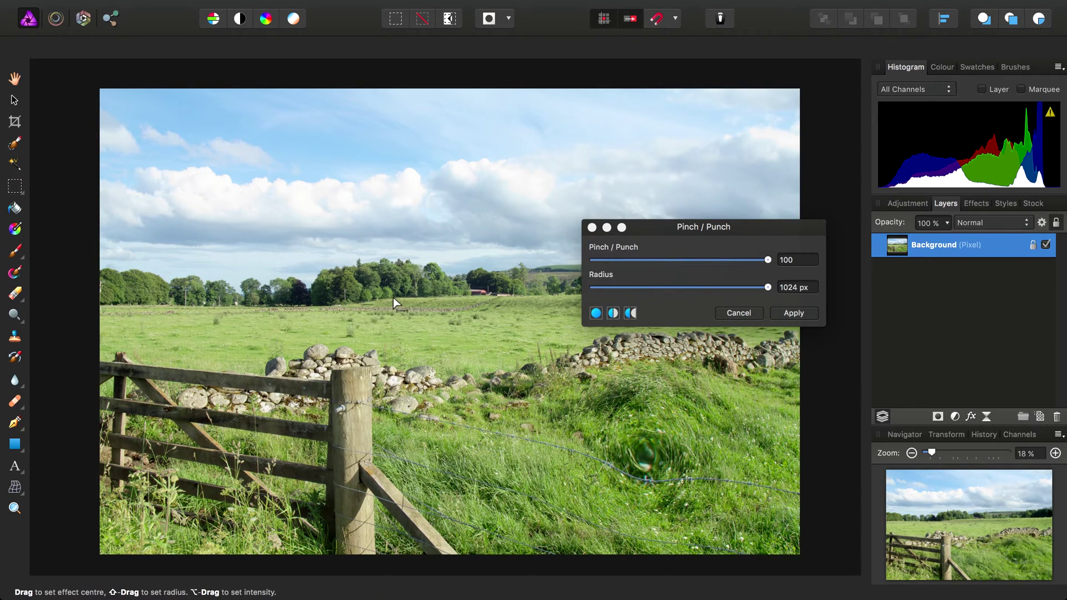
pyautogui.click(727, 313)
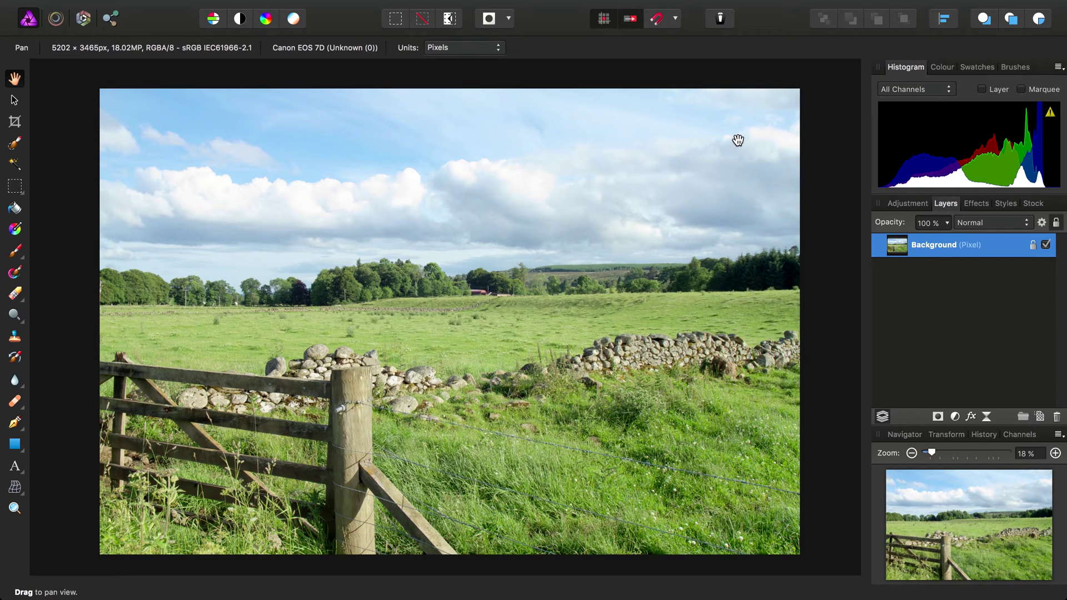